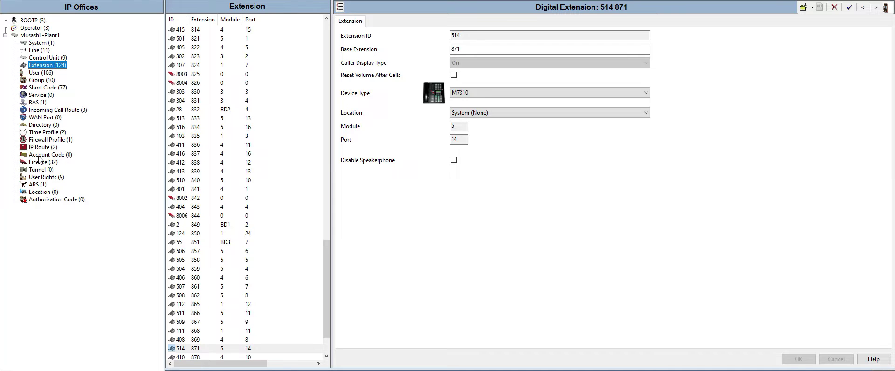
- Check the user list, then browse extensions 834, 841, 837, 831, 824, 835, 842 and 851
left_click(42, 72)
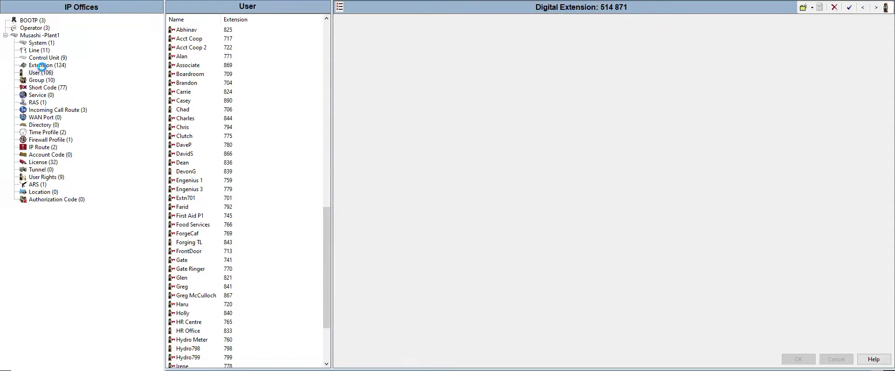
left_click(42, 67)
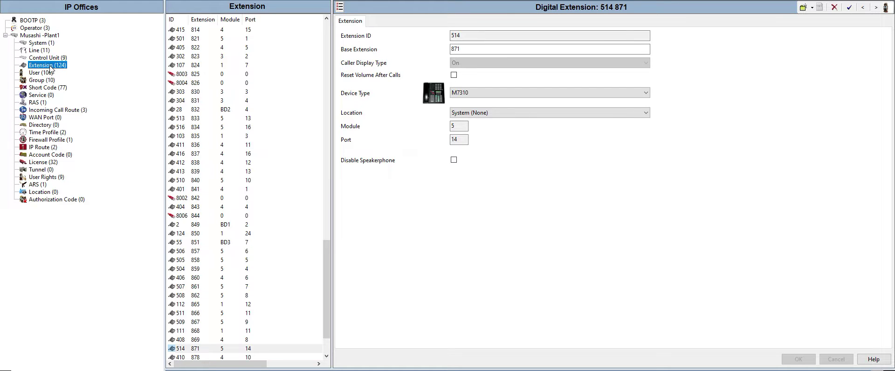
left_click(193, 127)
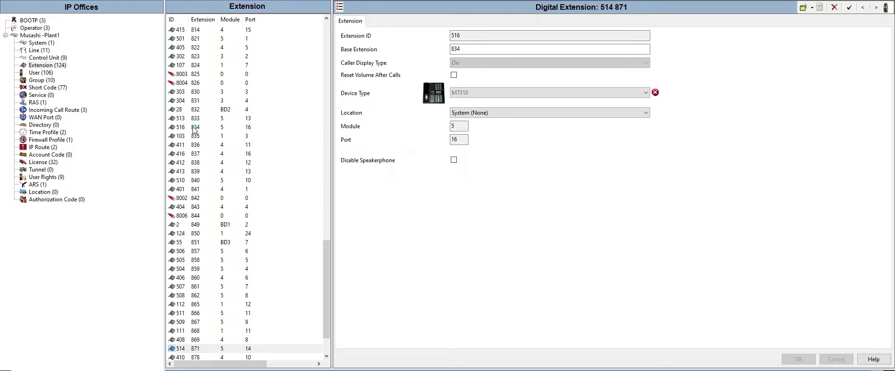
left_click(191, 189)
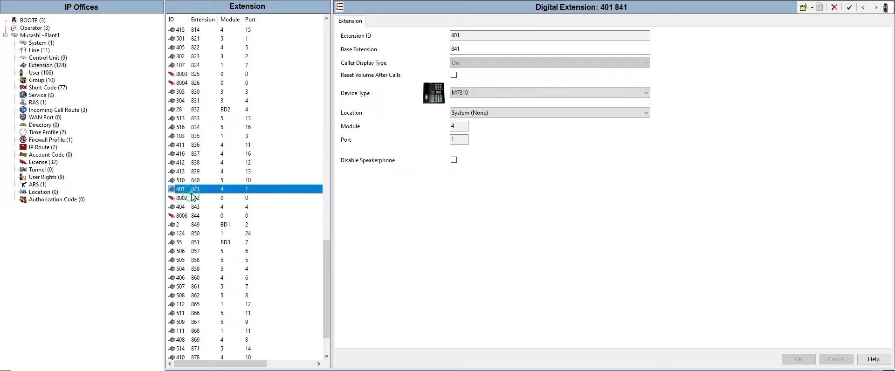
left_click(192, 154)
left_click(196, 101)
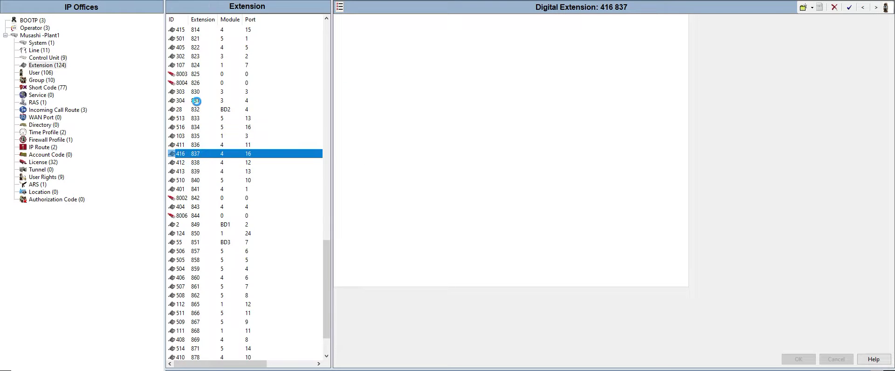
left_click(191, 65)
left_click(199, 136)
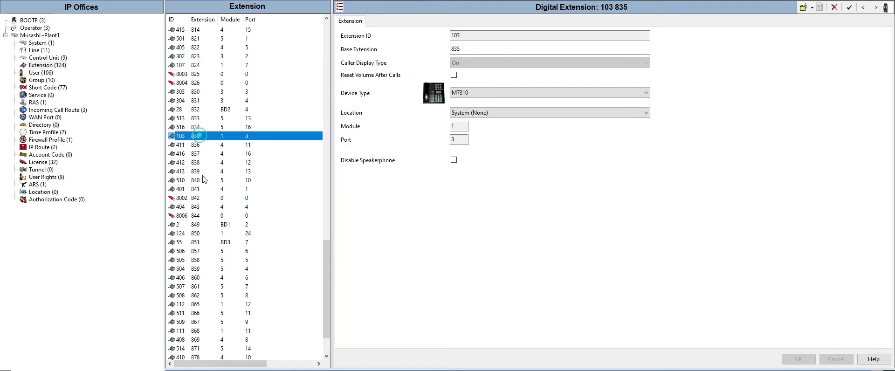
left_click(198, 243)
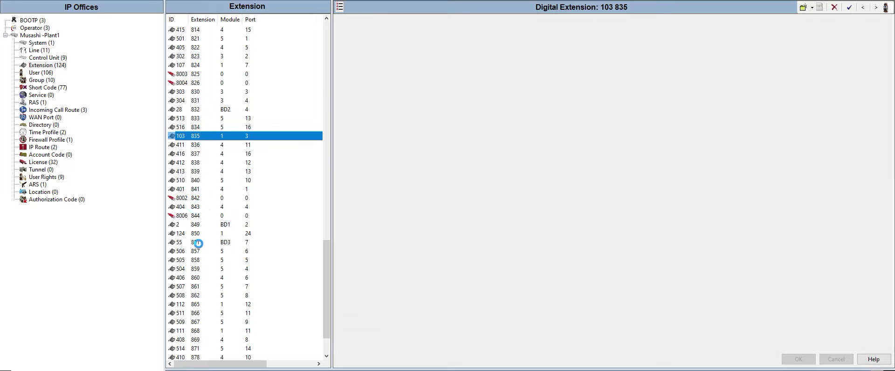
left_click(196, 197)
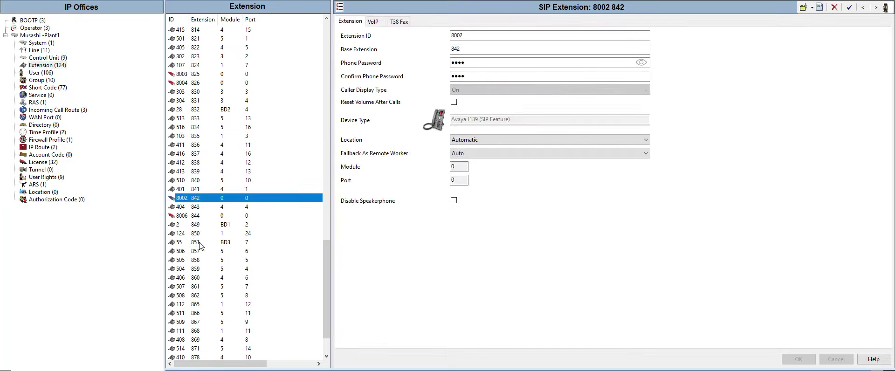
left_click(199, 242)
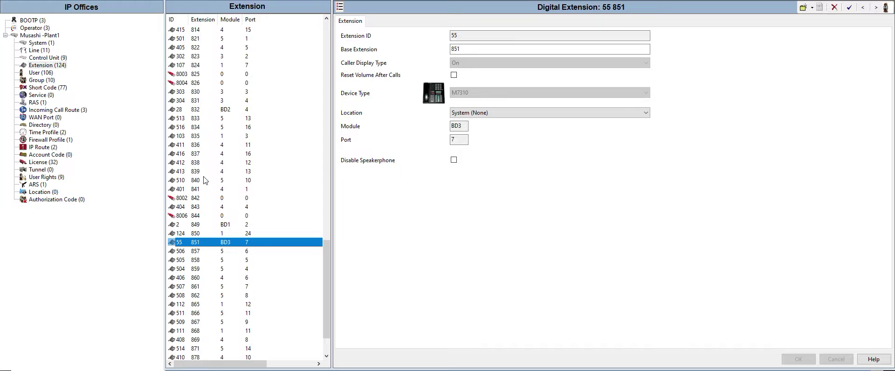
- Review extensions 849, 858, 842, 840 and 838, then select extension 841's base number
left_click(197, 225)
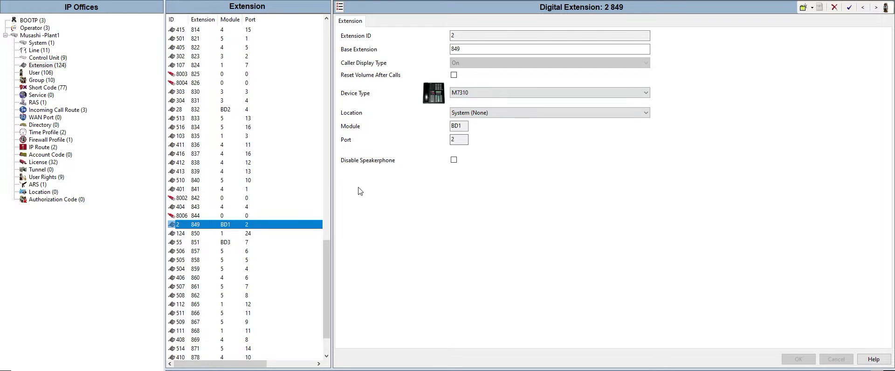
left_click(202, 262)
left_click(195, 228)
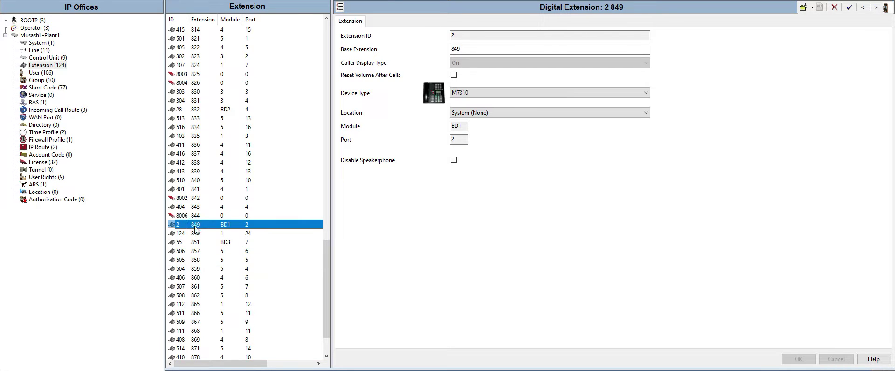
left_click(192, 198)
left_click(194, 181)
left_click(197, 163)
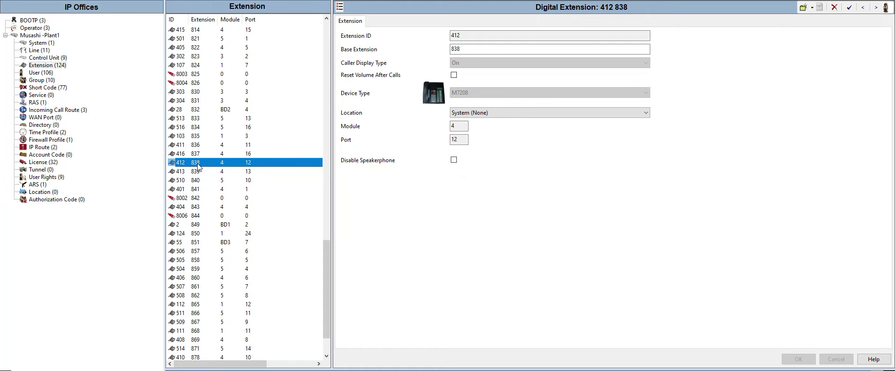
left_click(197, 181)
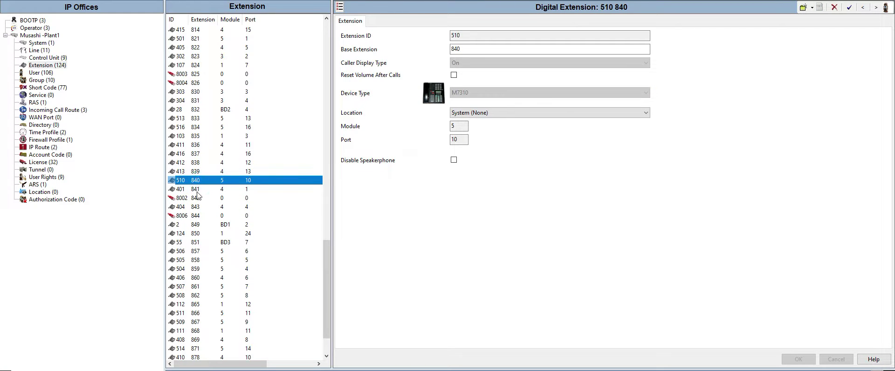
left_click(197, 190)
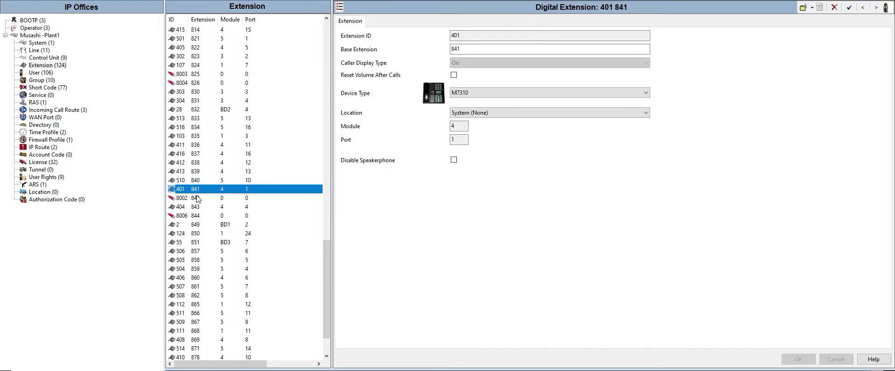
left_click(472, 48)
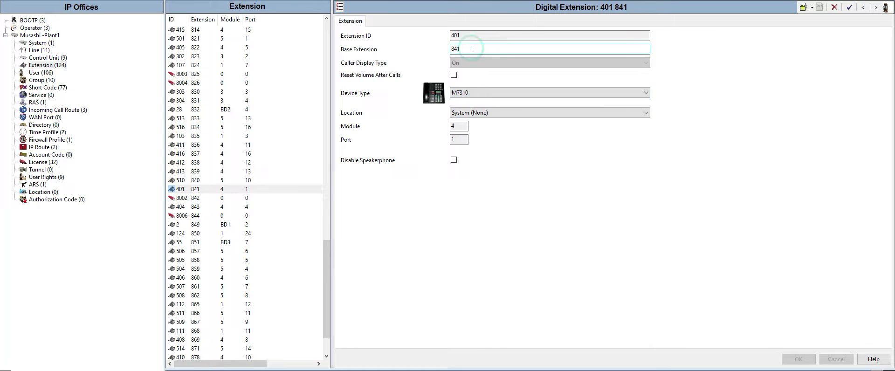
left_click_drag(471, 49, 440, 53)
- After checking extension 859, scroll to the top and open digital extension 53 (740)
left_click(183, 269)
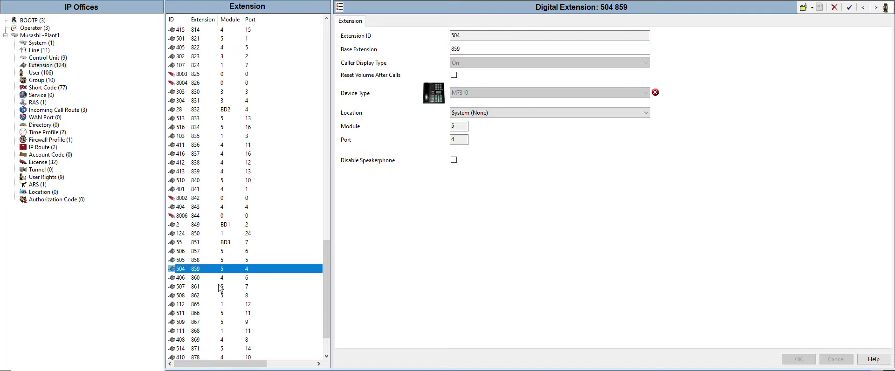
scroll(194, 280, "down", 2)
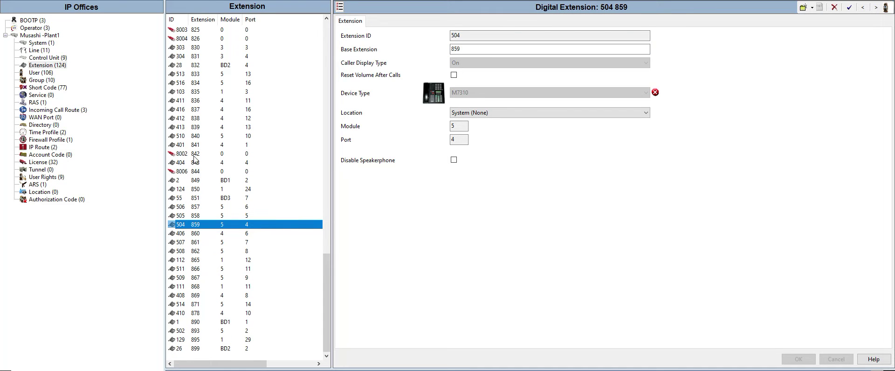
scroll(194, 166, "up", 3)
scroll(193, 164, "up", 3)
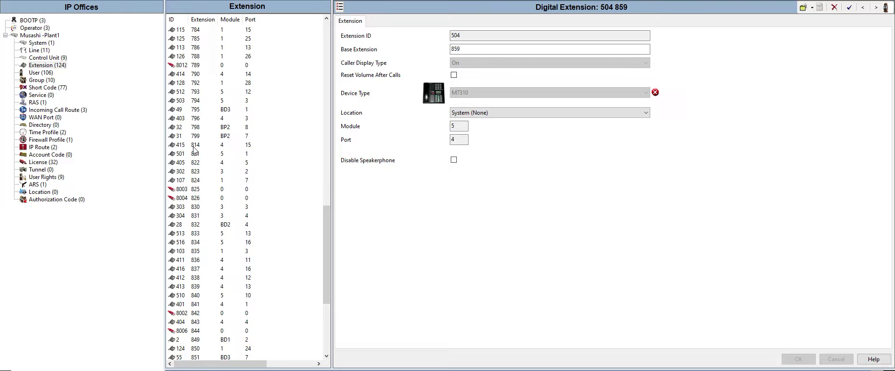
scroll(191, 140, "up", 3)
scroll(195, 112, "up", 3)
scroll(201, 106, "up", 3)
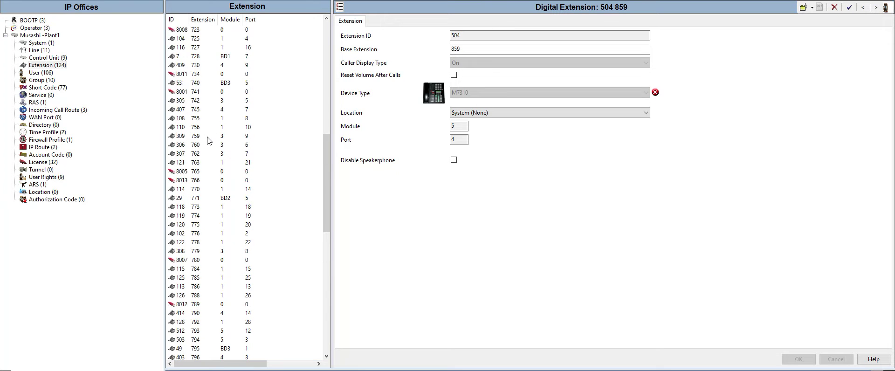
left_click(196, 84)
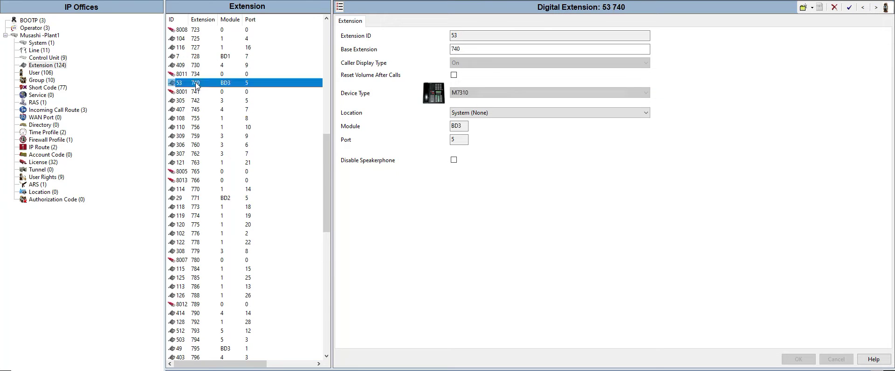
- Change extension 53's base extension number from 740 to 743 and confirm with OK
left_click(474, 50)
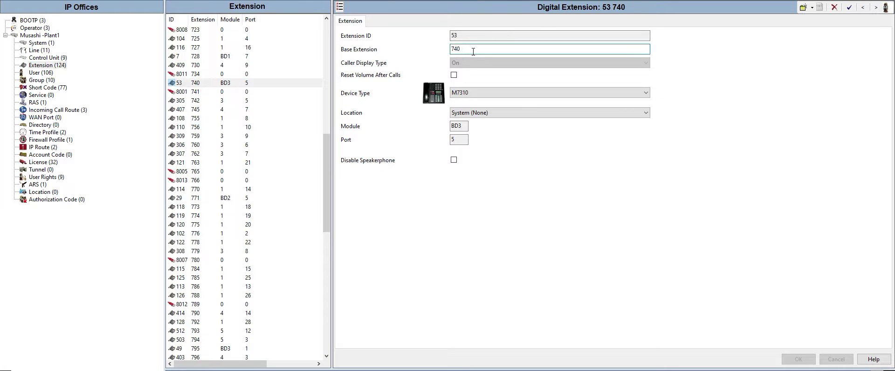
type("1")
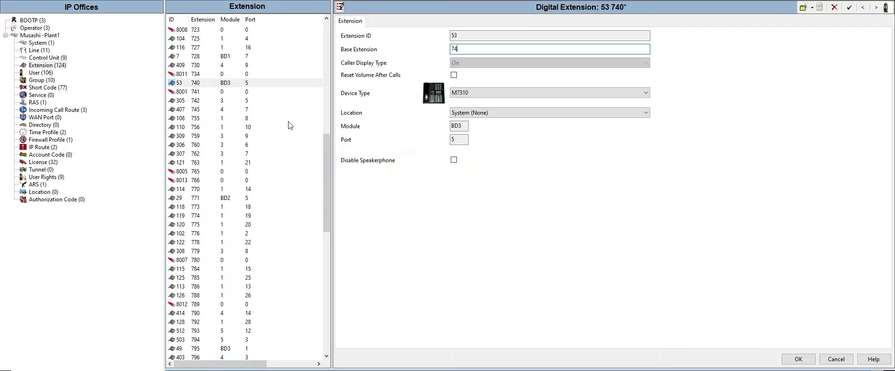
type("3")
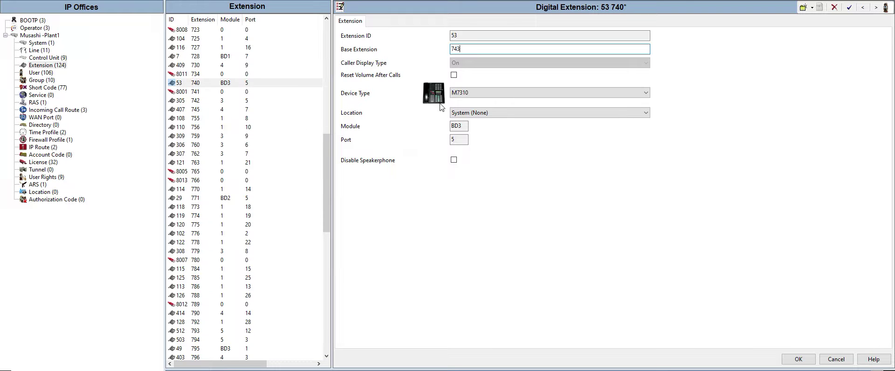
left_click(799, 359)
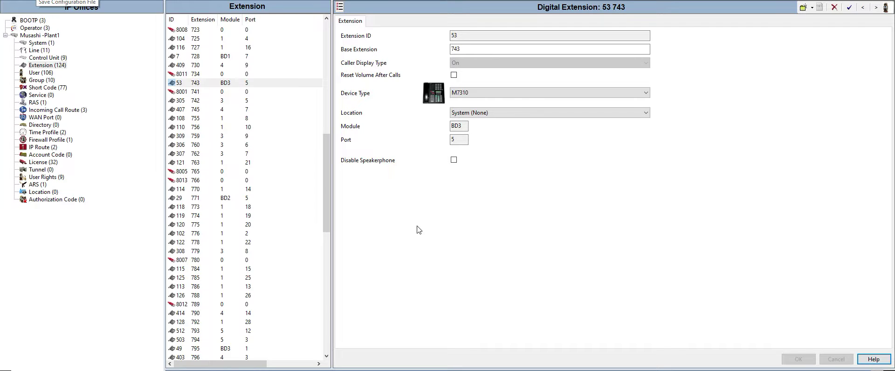
- Bring up Save Configuration with Ctrl+S, keeping Merge, and move the dialog lower
key("ctrl+s")
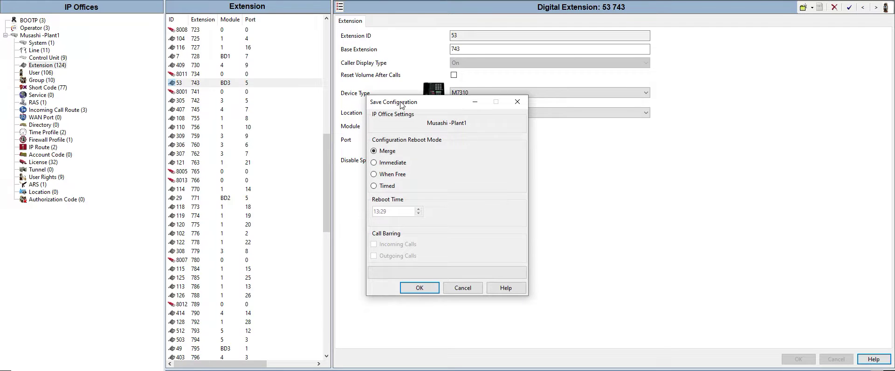
left_click_drag(402, 102, 412, 144)
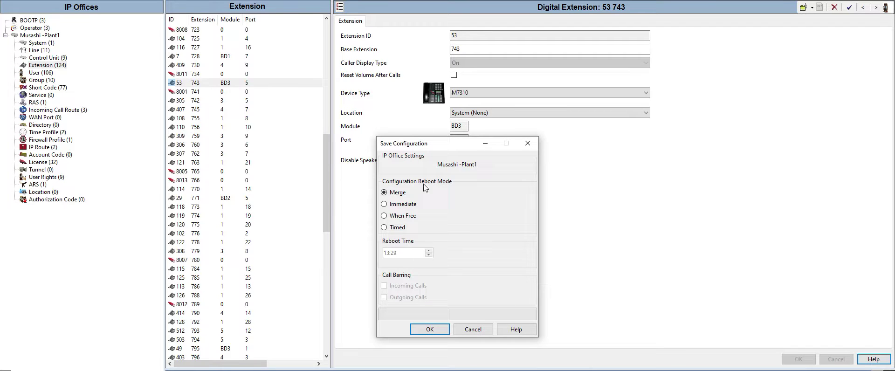
- Save the configuration in Merge mode and open the user assigned extension 740
left_click(421, 330)
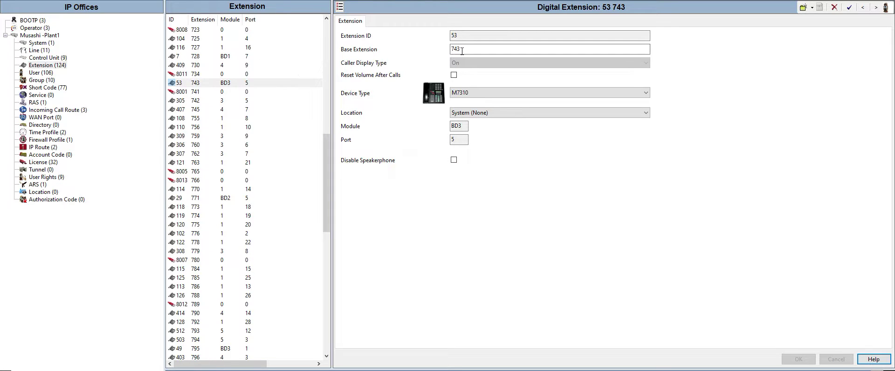
left_click(39, 73)
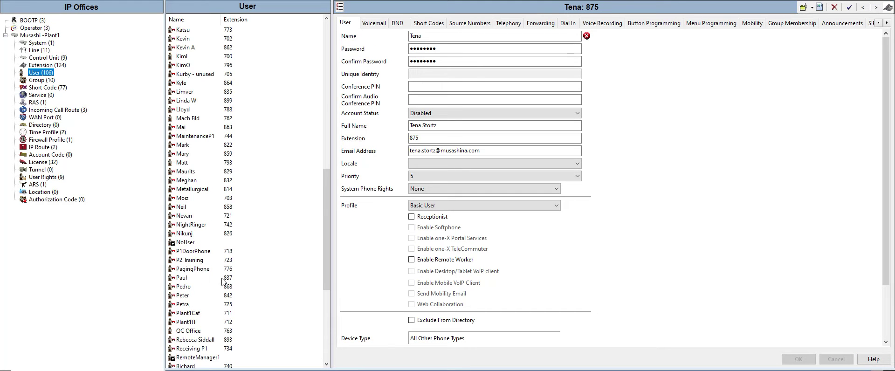
scroll(223, 281, "down", 4)
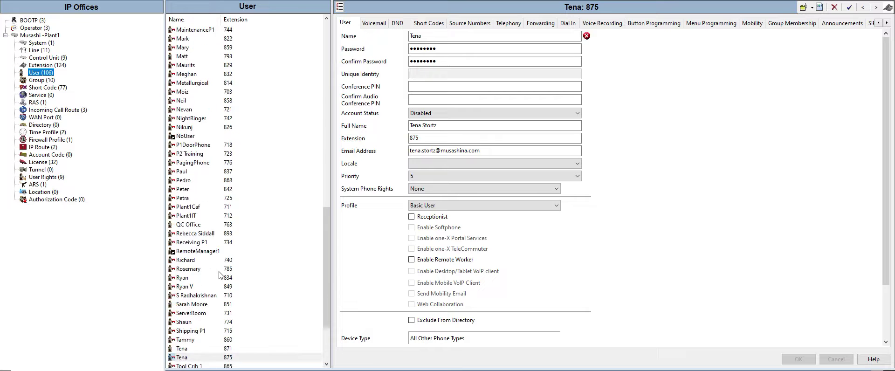
scroll(219, 275, "up", 1)
scroll(219, 275, "down", 1)
scroll(219, 275, "down", 2)
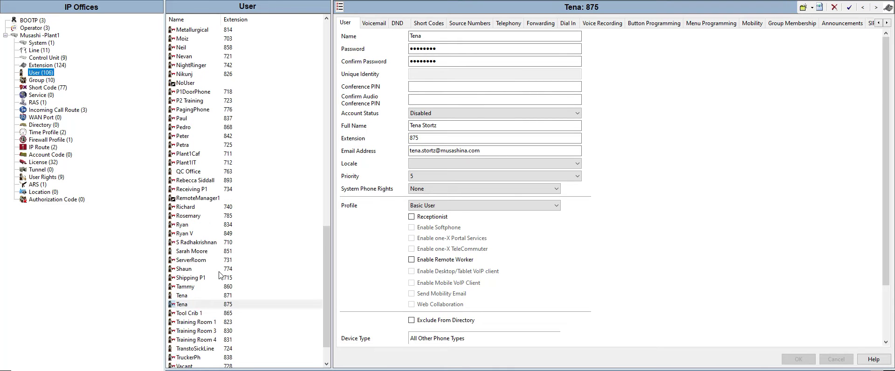
left_click(186, 207)
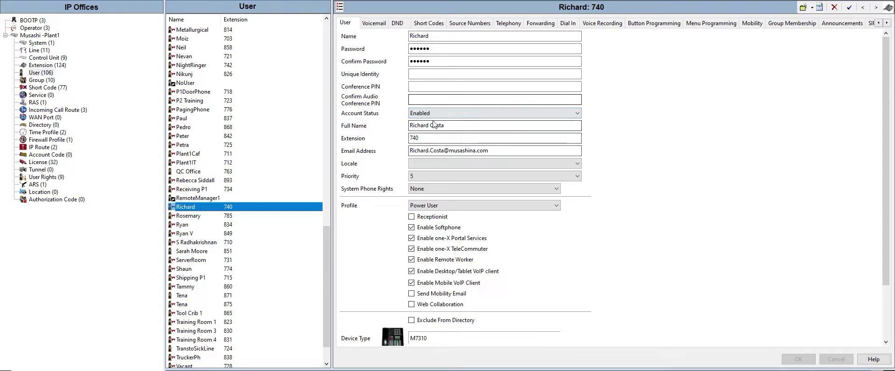
- Change the user's extension from 740 to 743 and confirm with OK
left_click(428, 138)
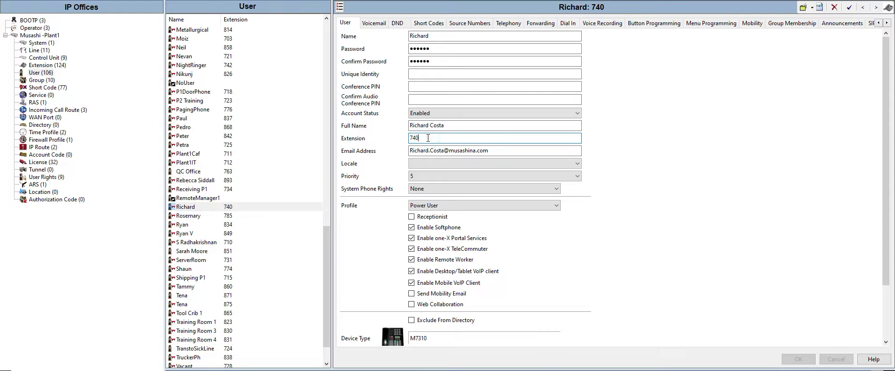
key("BackSpace")
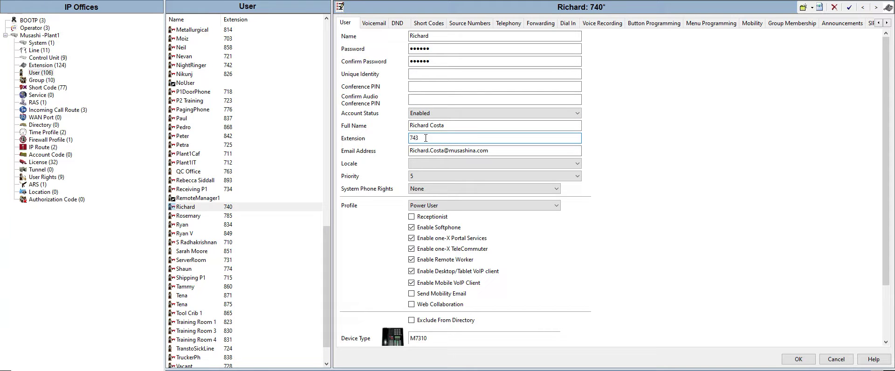
left_click(798, 359)
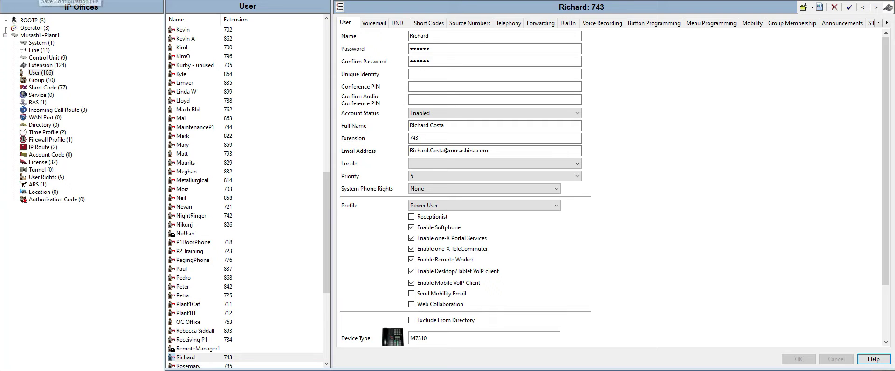
- Save the updated configuration to Musashi-Plant1 in Merge mode using Ctrl+S
key("ctrl+s")
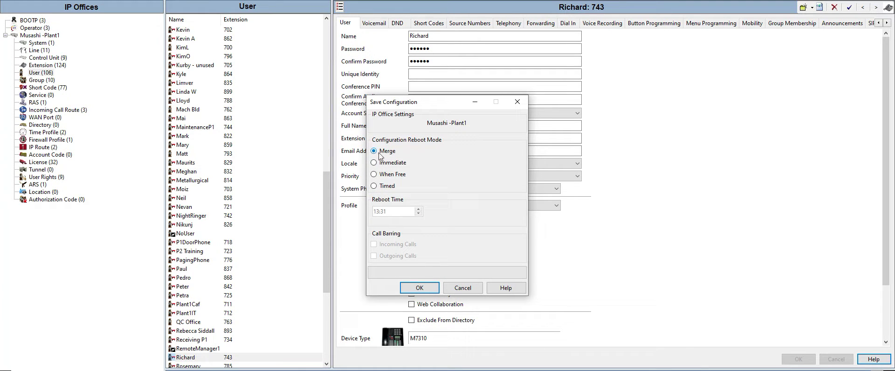
left_click(420, 288)
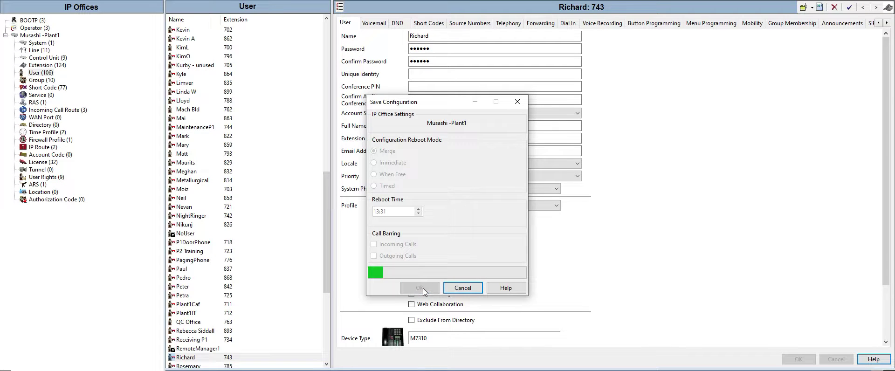